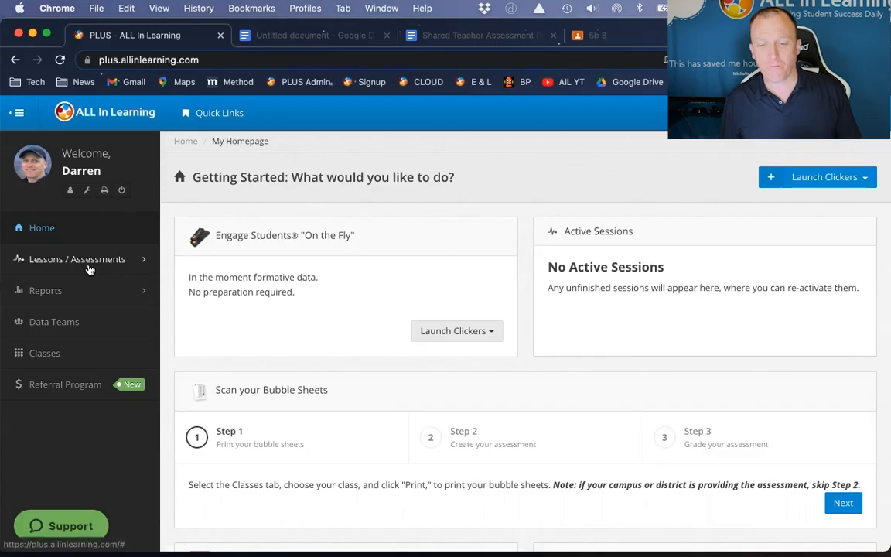
- Open the Curricula library, filter it to Grade 4 Math, and look through the assets listed under the standards
left_click(89, 269)
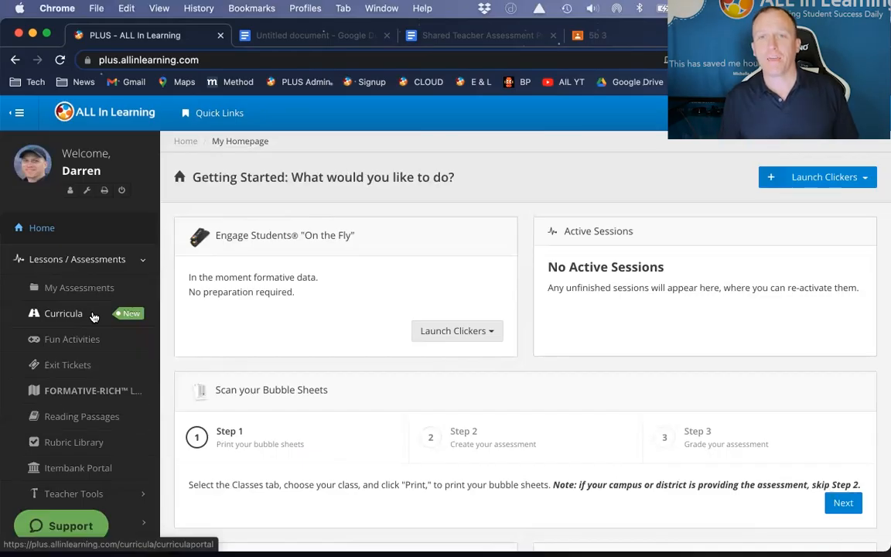
left_click(91, 316)
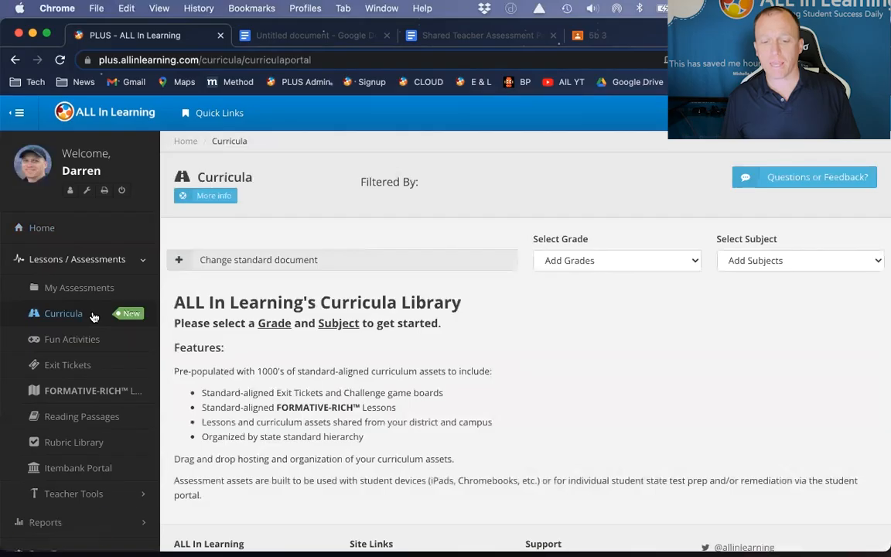
left_click(616, 264)
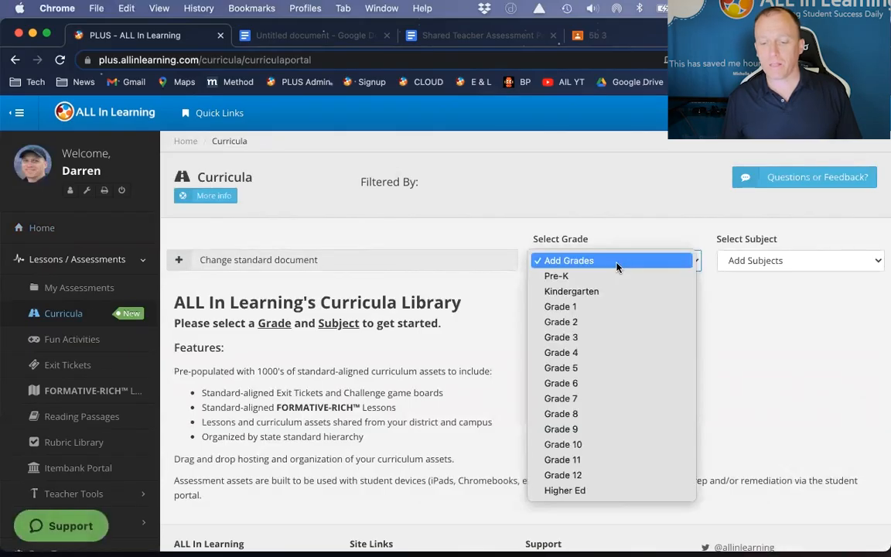
left_click(610, 353)
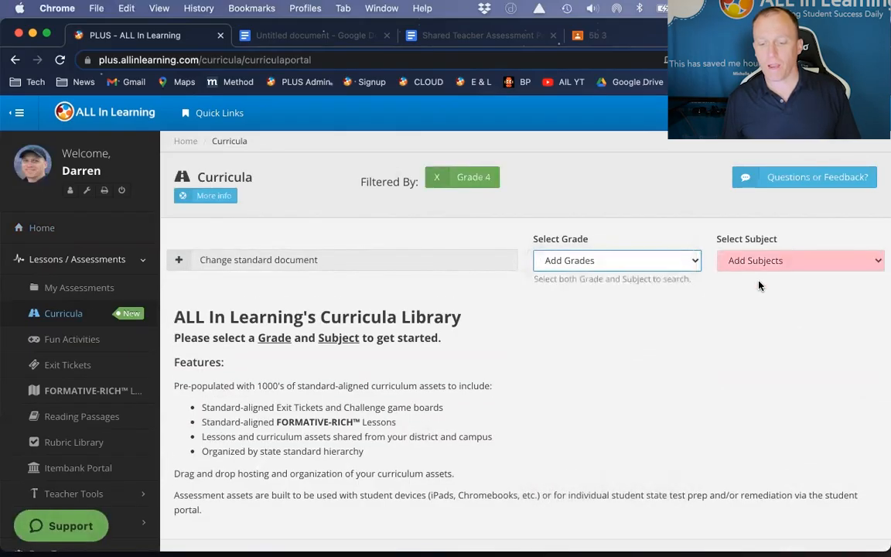
left_click(756, 261)
left_click(771, 308)
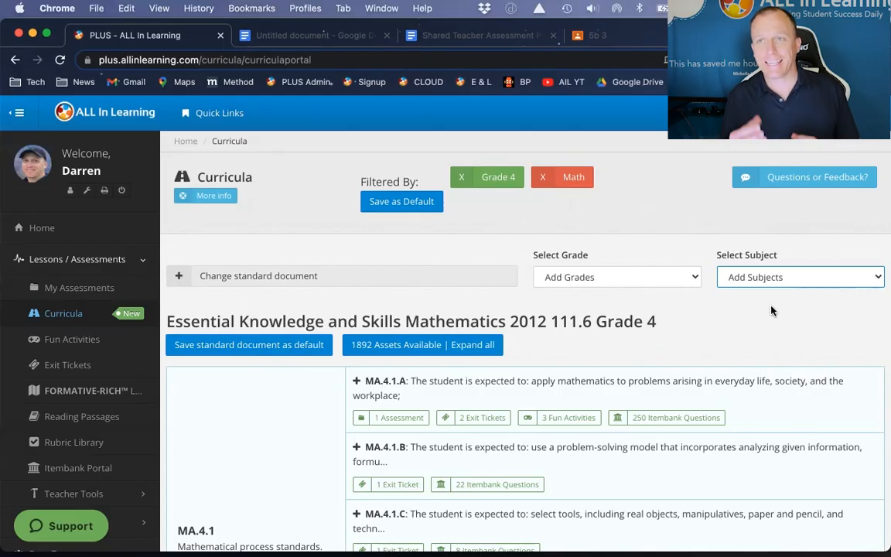
scroll(592, 430, "down", 3)
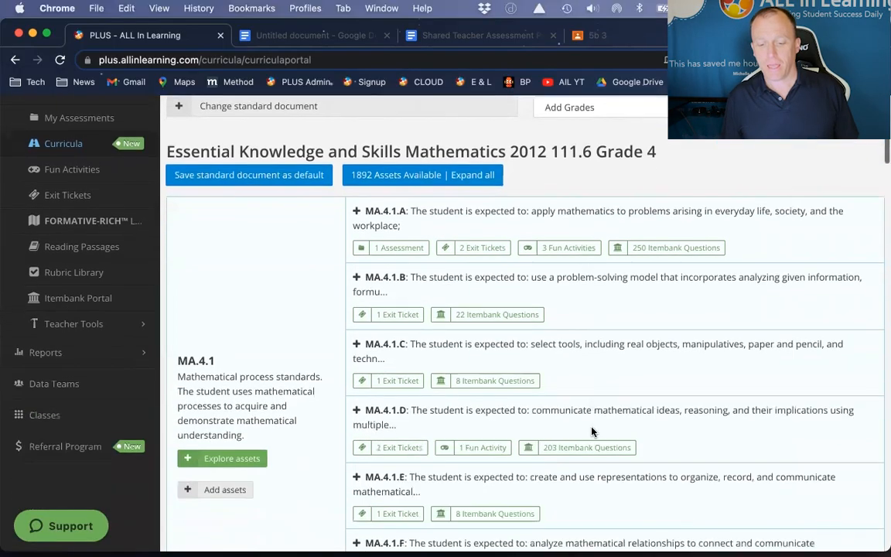
scroll(593, 431, "down", 3)
scroll(592, 432, "down", 7)
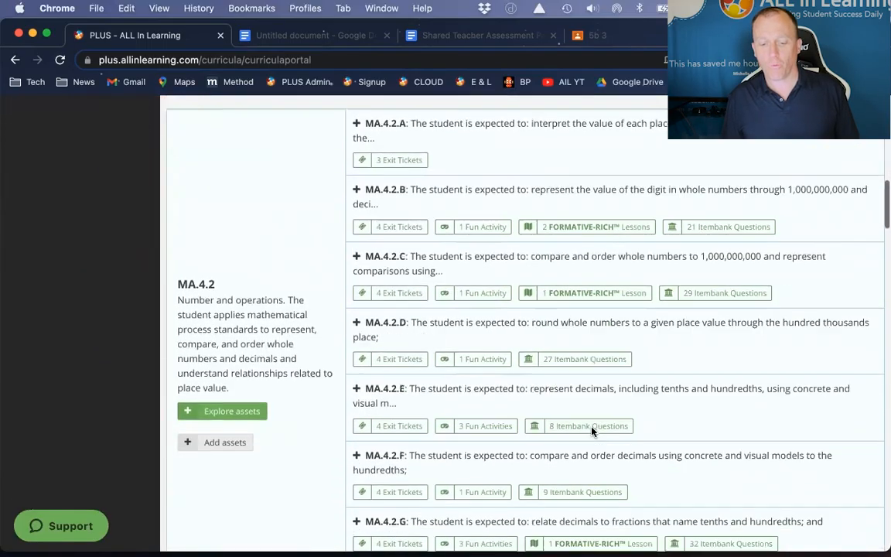
scroll(592, 432, "down", 1)
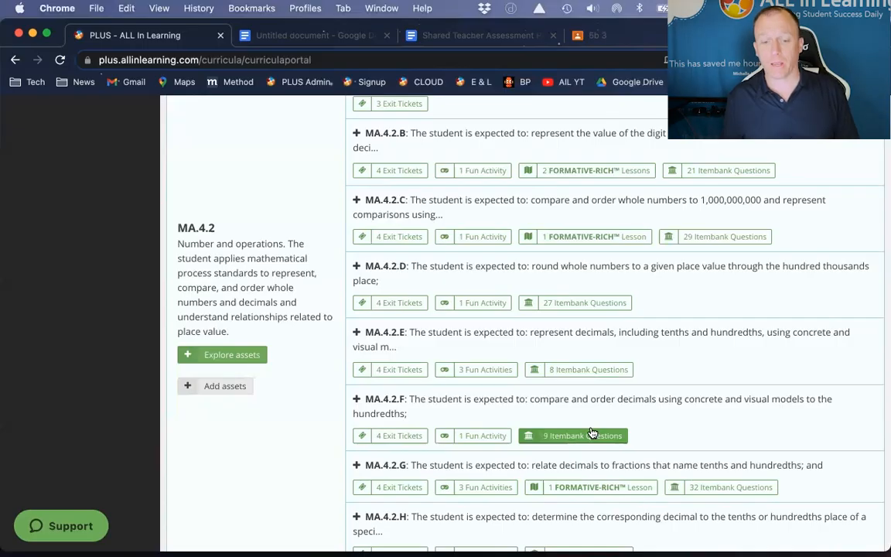
scroll(591, 433, "up", 15)
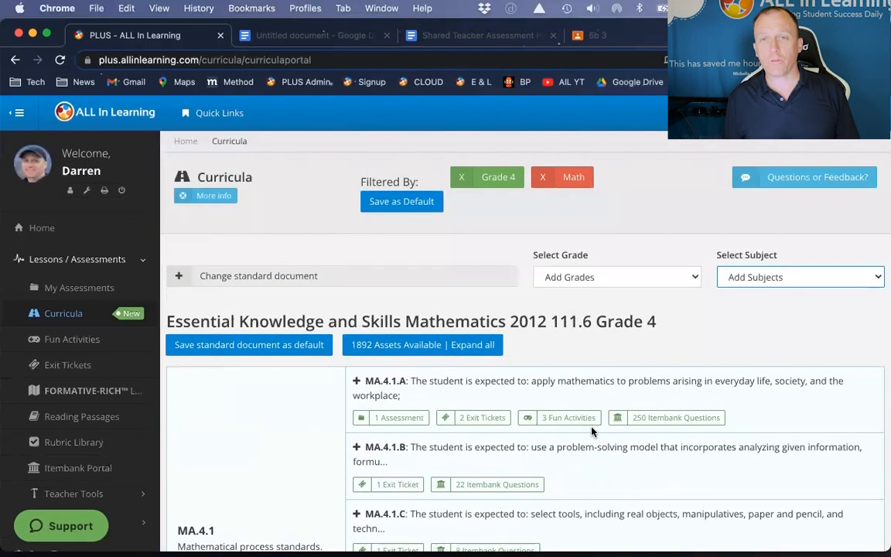
- Start building a new assessment key from My Assessments
left_click(56, 291)
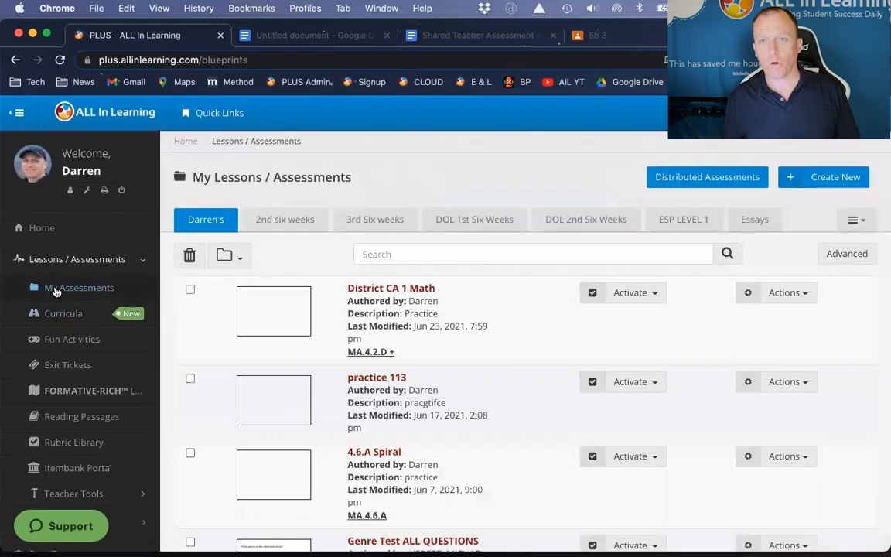
left_click(817, 177)
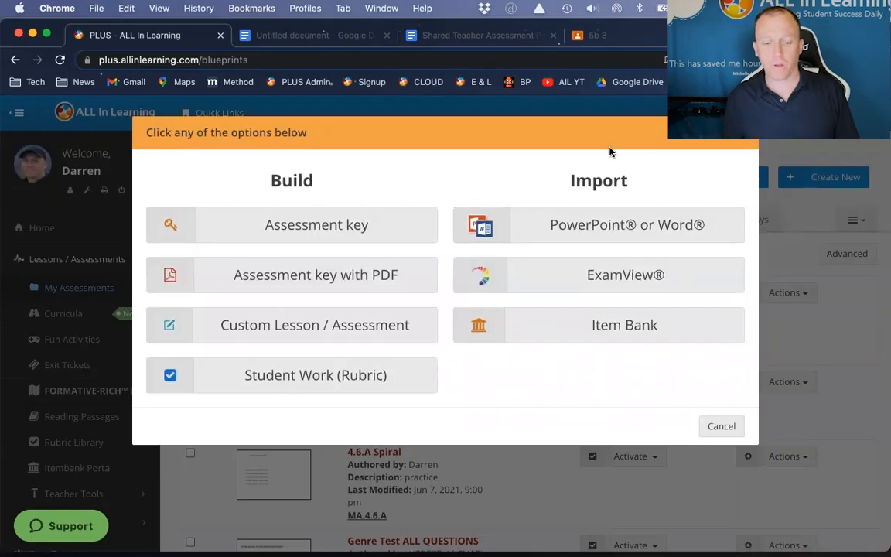
left_click(310, 227)
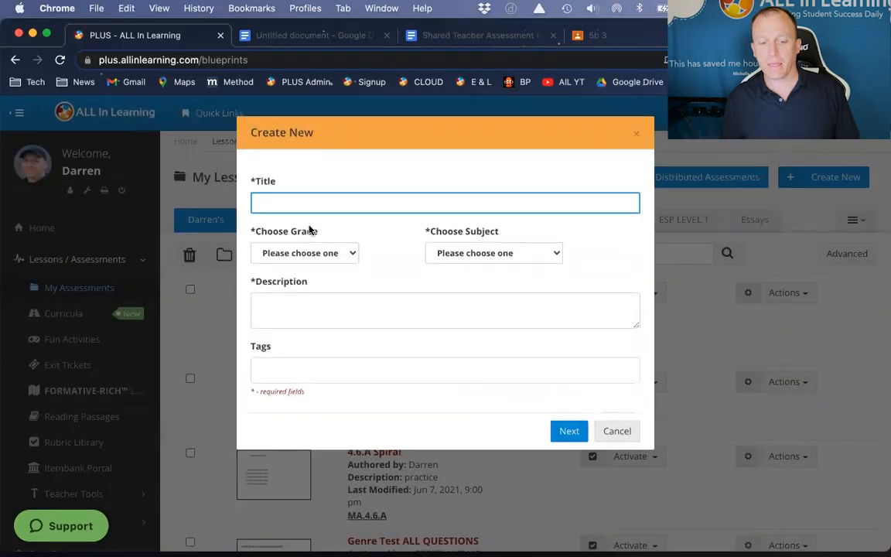
- Create the assessment with title "G4 Math Q1", grade "Grade 4", subject "Math" and description "Quiz 1 Week 1"
type("G4 M")
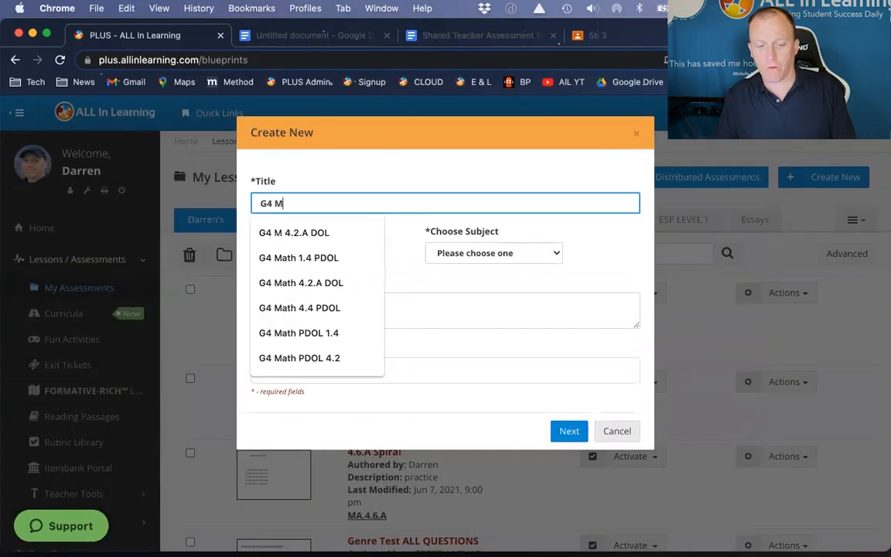
type("ath Q1")
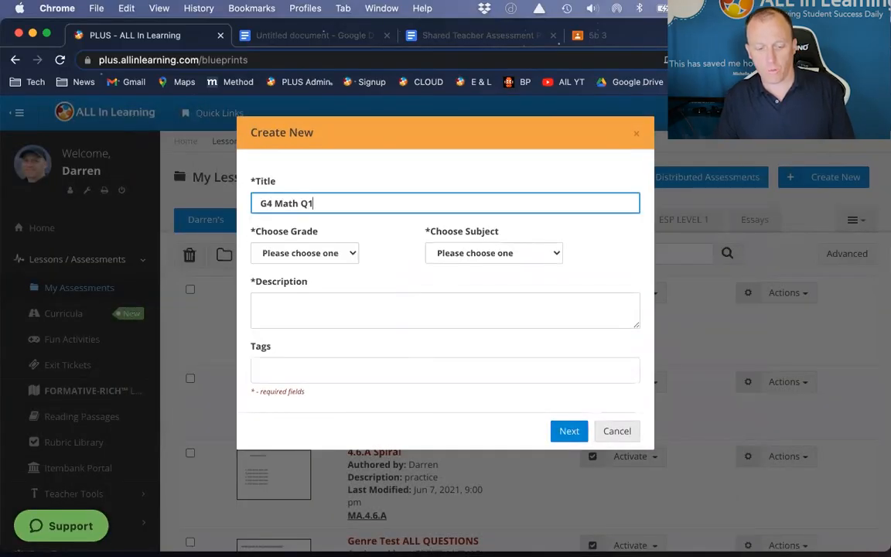
left_click(313, 253)
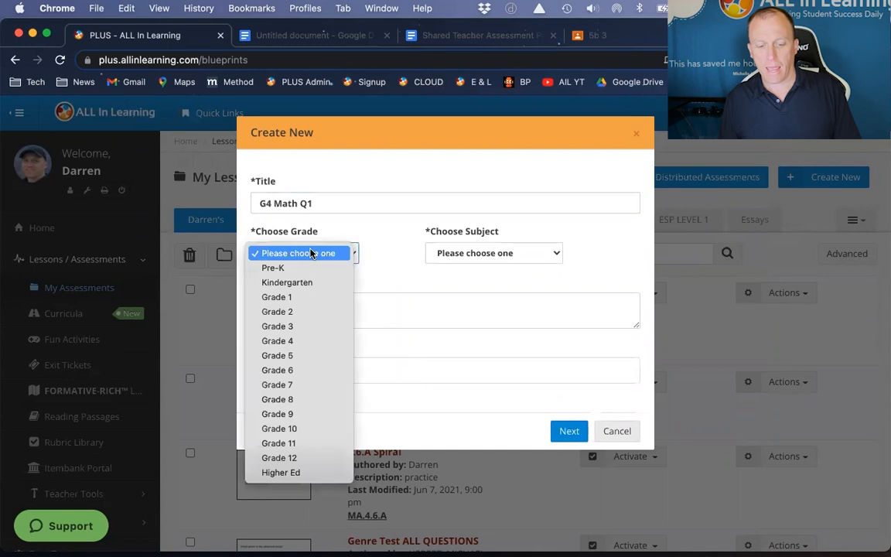
left_click(303, 341)
left_click(537, 253)
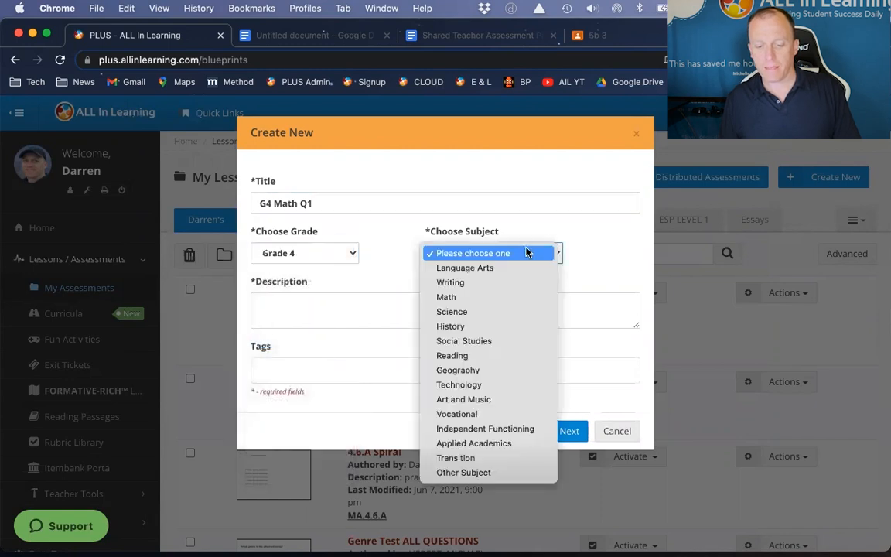
left_click(516, 299)
left_click(330, 313)
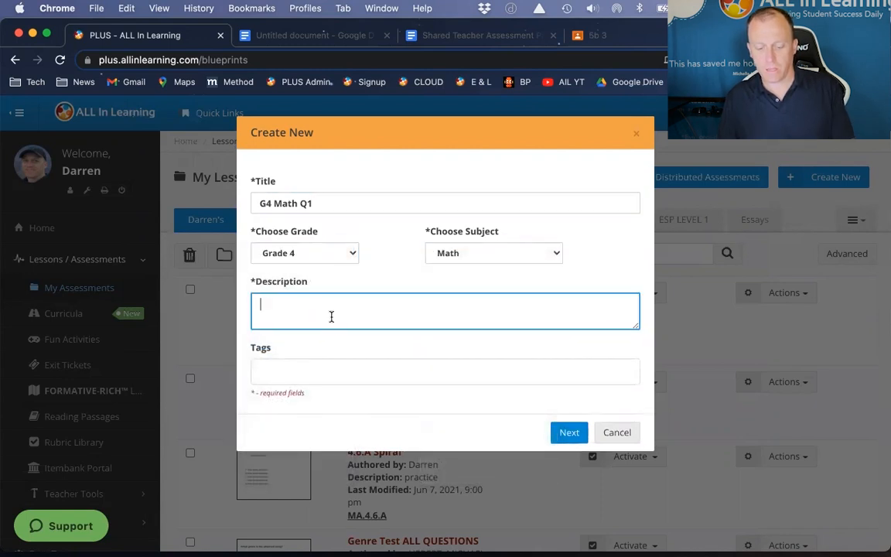
type("Quiz 1 ")
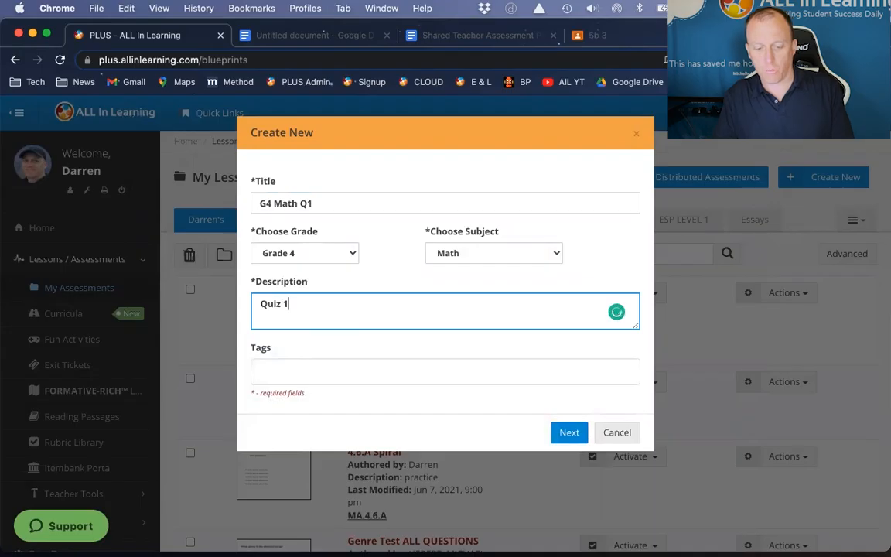
type("Week 1")
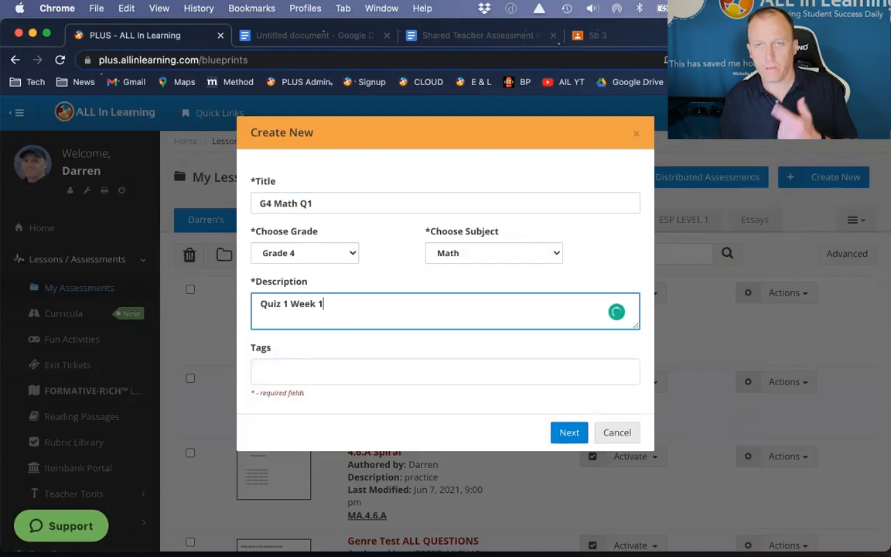
left_click(568, 432)
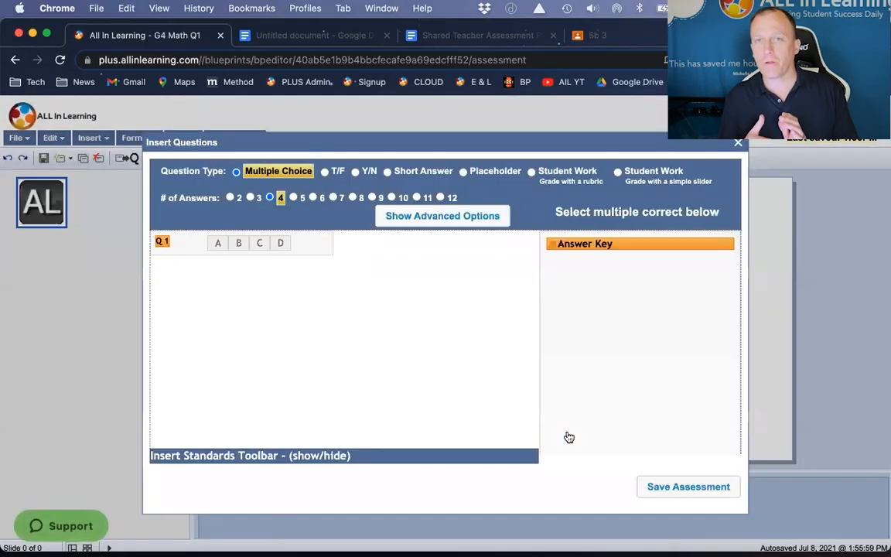
- Add six four-option multiple-choice questions with the correct answers C, C, B, B, A and A
left_click(259, 244)
left_click(259, 245)
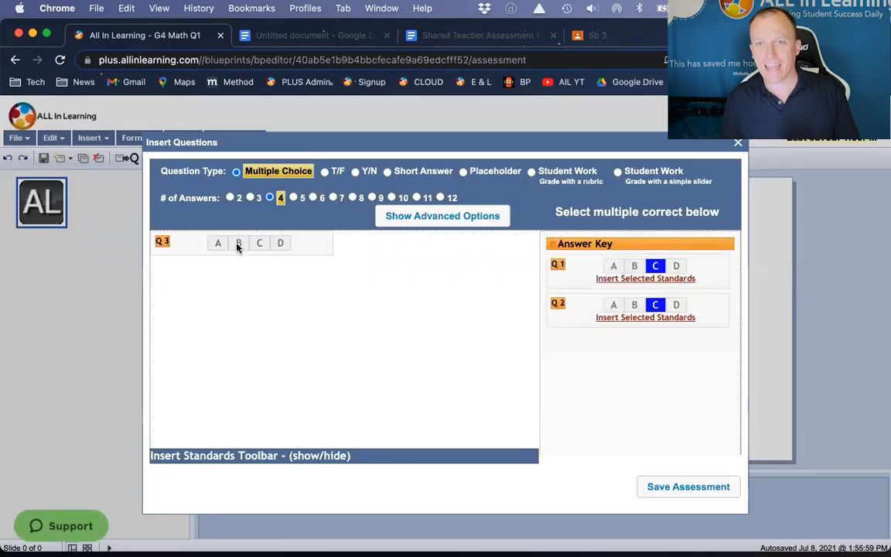
left_click(238, 243)
left_click(238, 245)
left_click(218, 245)
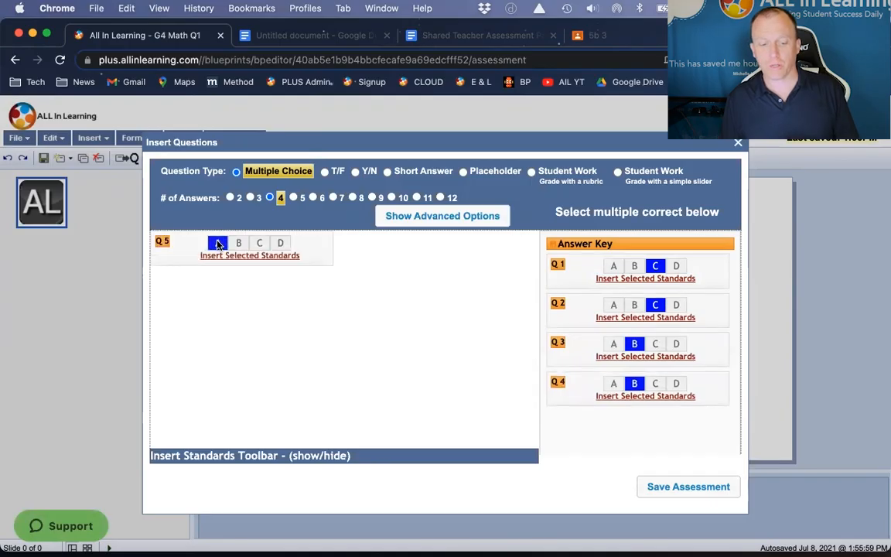
left_click(218, 244)
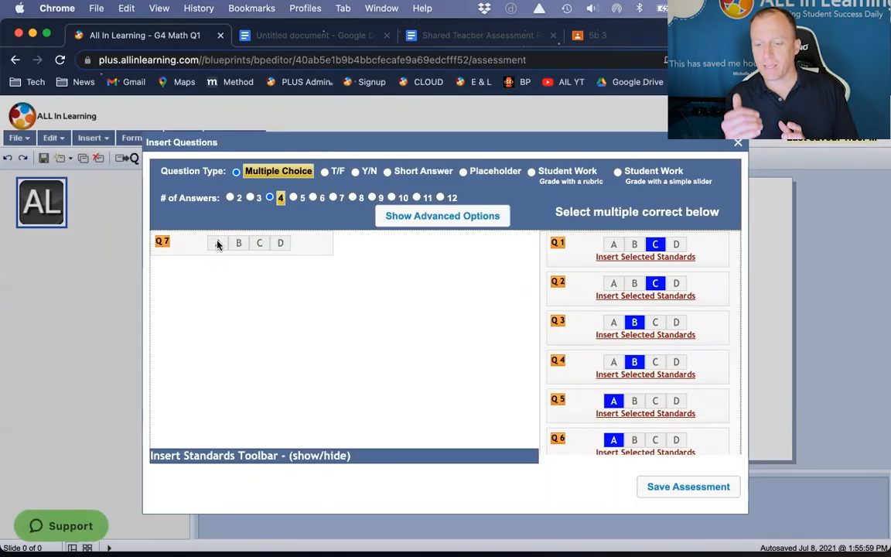
- Display the Grade 4 standards of Essential Knowledge and Skills, Mathematics 2012, for tagging the questions
left_click(223, 456)
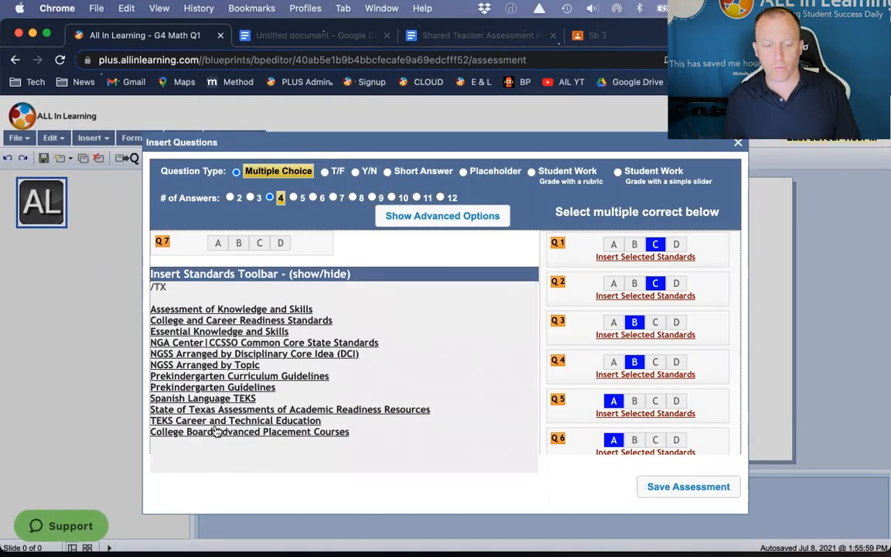
left_click(209, 332)
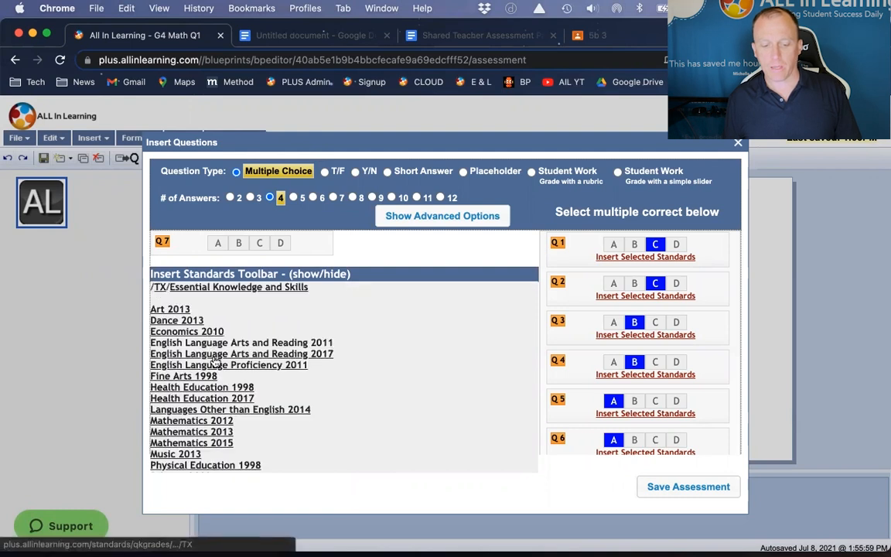
left_click(219, 420)
left_click(205, 345)
scroll(324, 431, "down", 5)
scroll(324, 431, "down", 5)
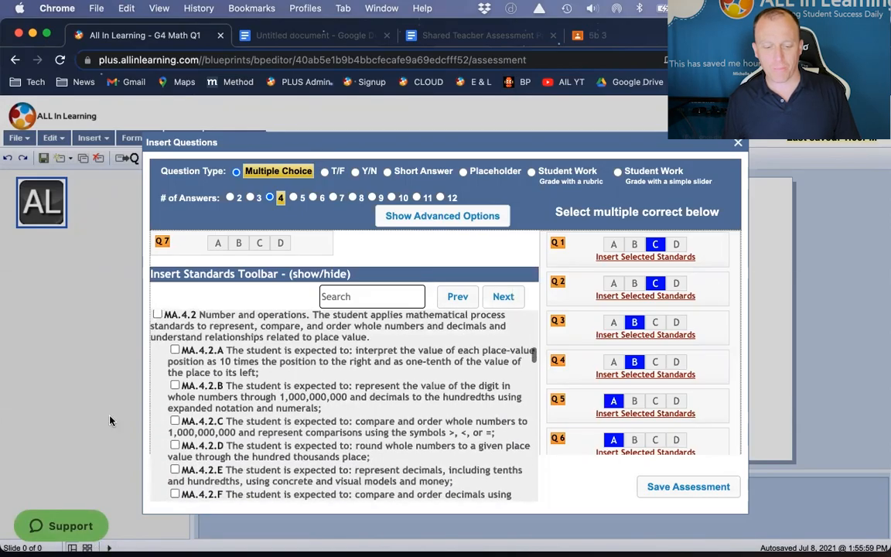
- Attach standard MA.4.2.B to questions 1, 3 and 6 in the answer key
left_click(175, 386)
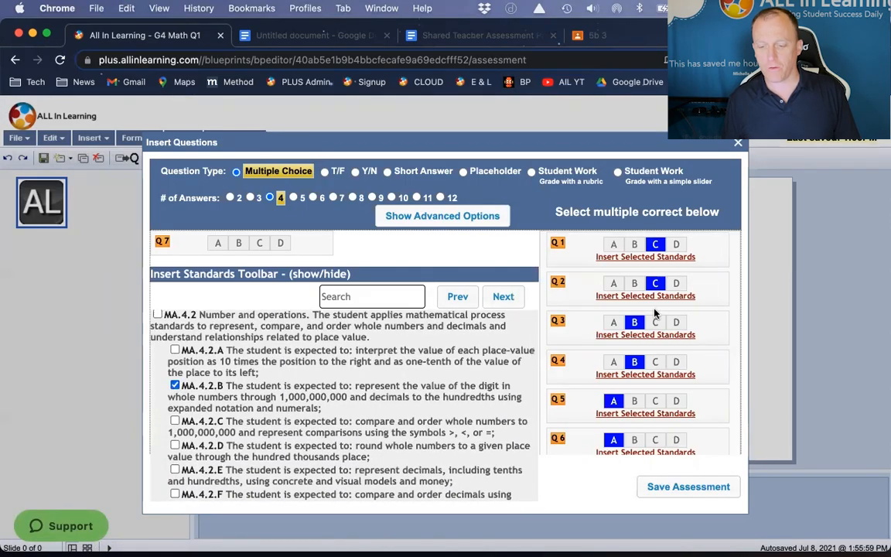
left_click(654, 258)
left_click(660, 347)
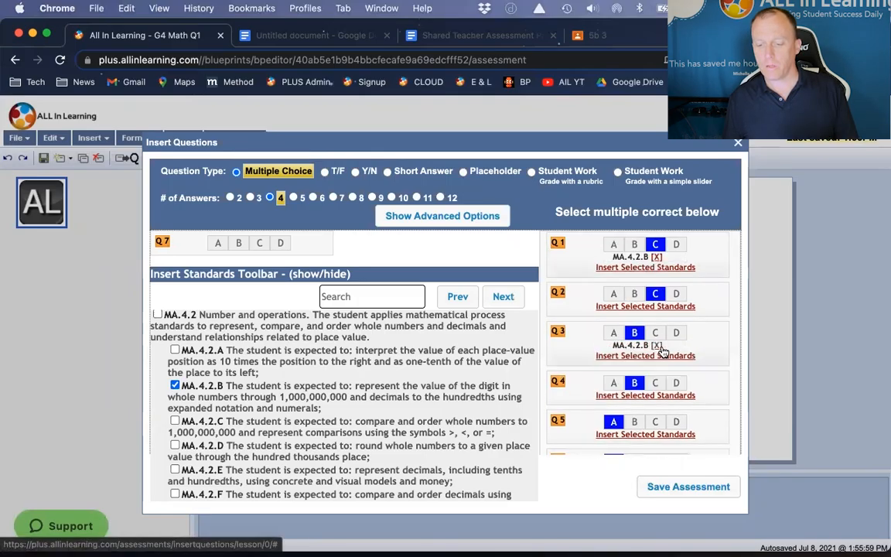
scroll(641, 353, "down", 1)
left_click(648, 453)
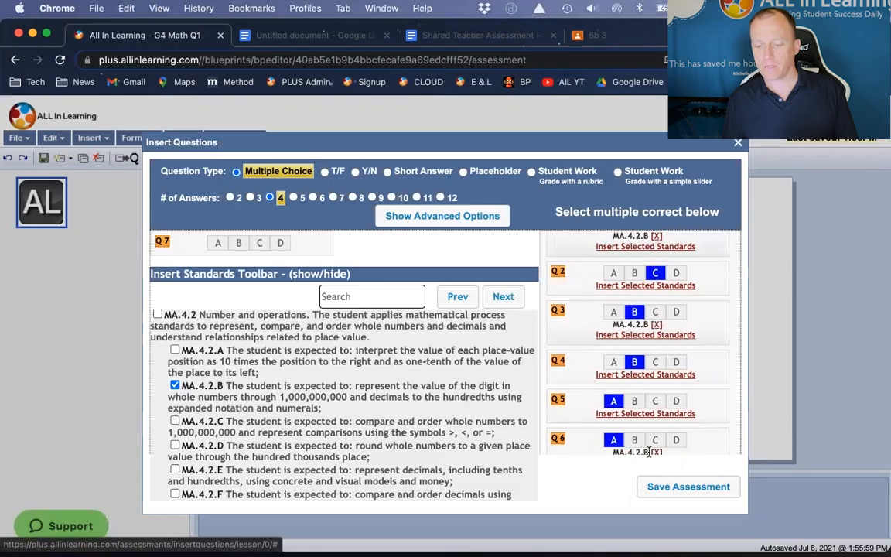
- Attach only standard MA.4.2.E to questions 5, 4 and 2, and save the assessment
left_click(175, 386)
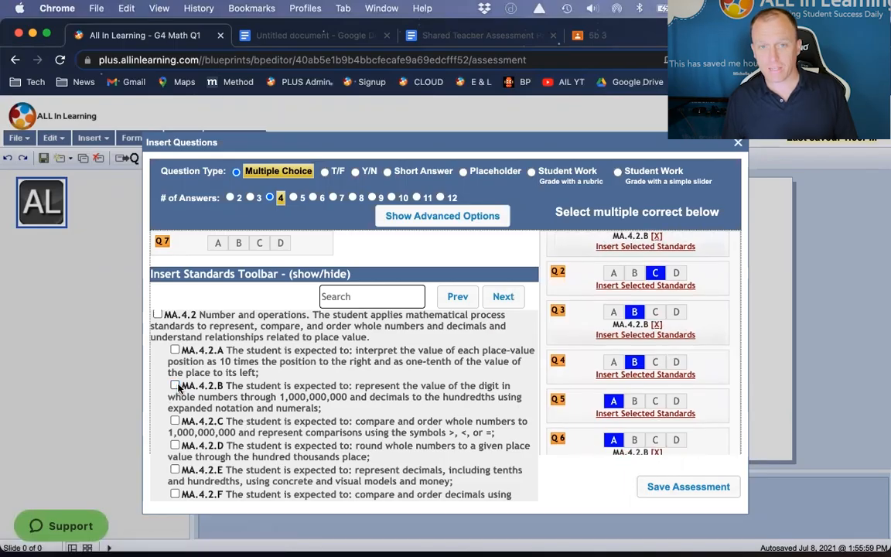
left_click(175, 469)
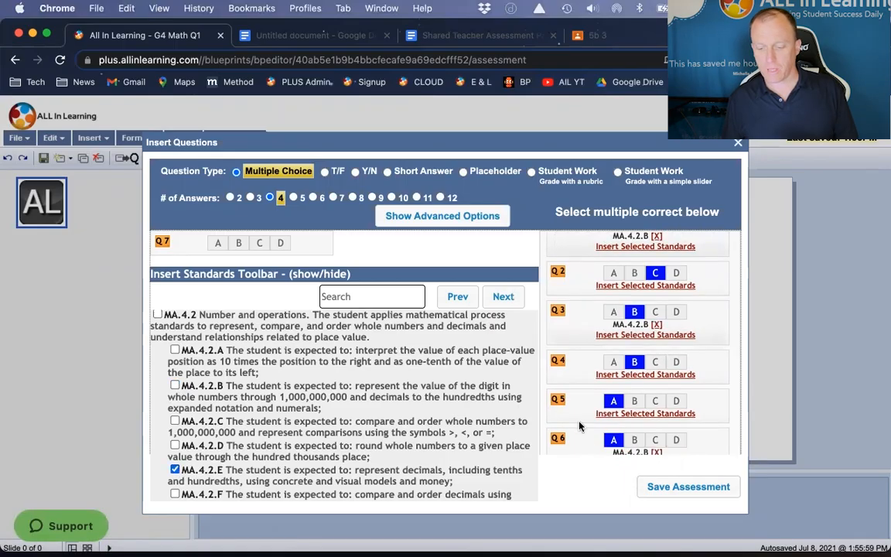
left_click(633, 413)
left_click(635, 376)
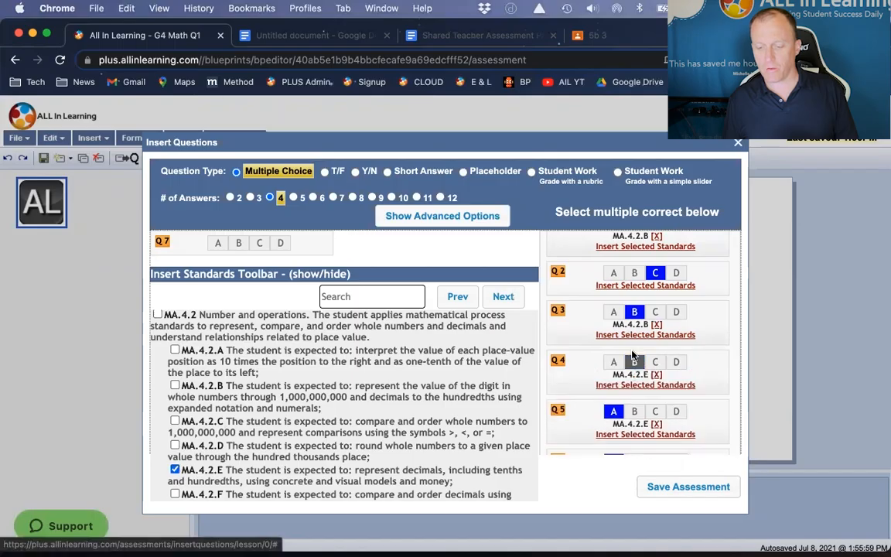
left_click(635, 284)
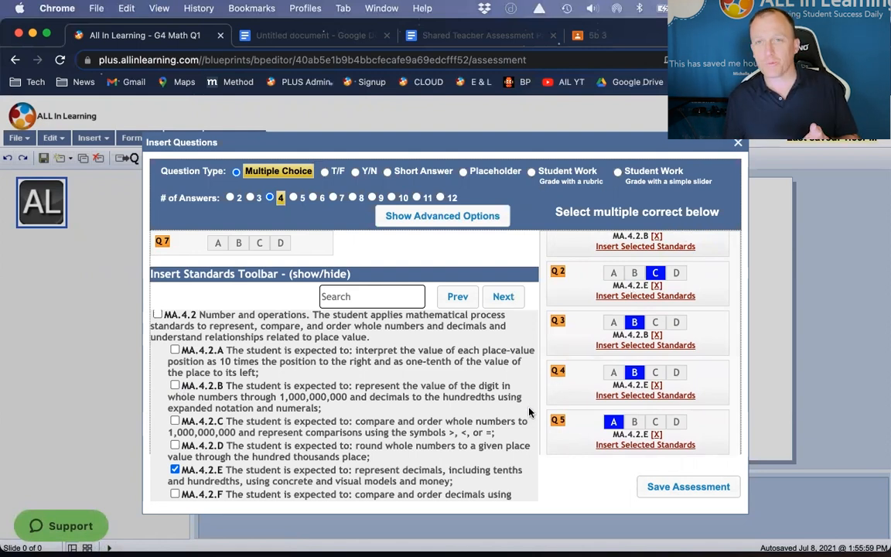
left_click(672, 487)
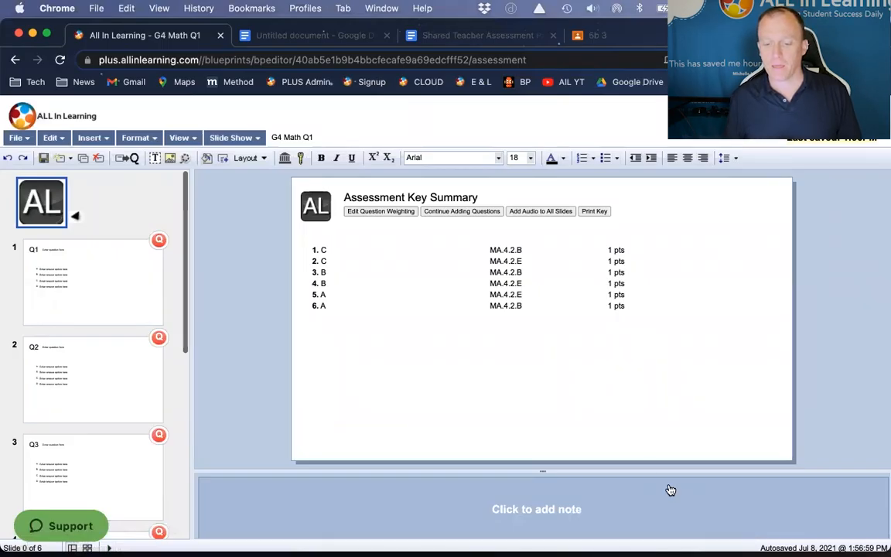
- Continue adding questions to G4 Math Q1 to examine the available question types, and save the assessment without a seventh question
left_click(467, 212)
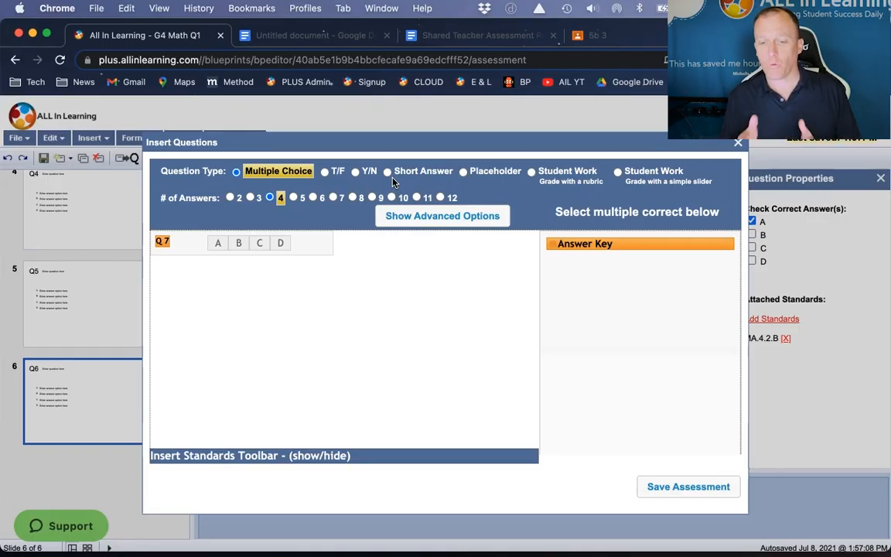
left_click(706, 487)
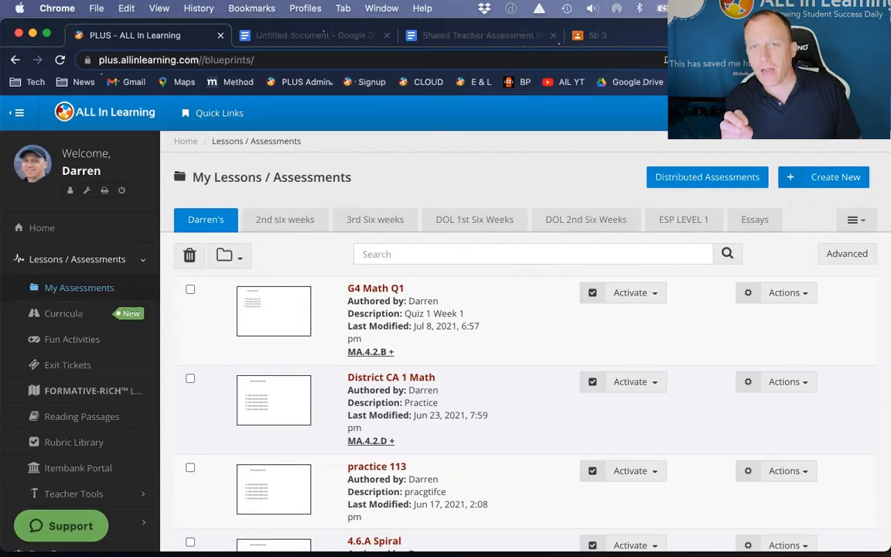
- Review the distribution settings of G4 Math Q1 with data team G4 ELA PLC 20-21 selected, and return to My Assessments without sending
left_click(781, 292)
scroll(781, 298, "down", 2)
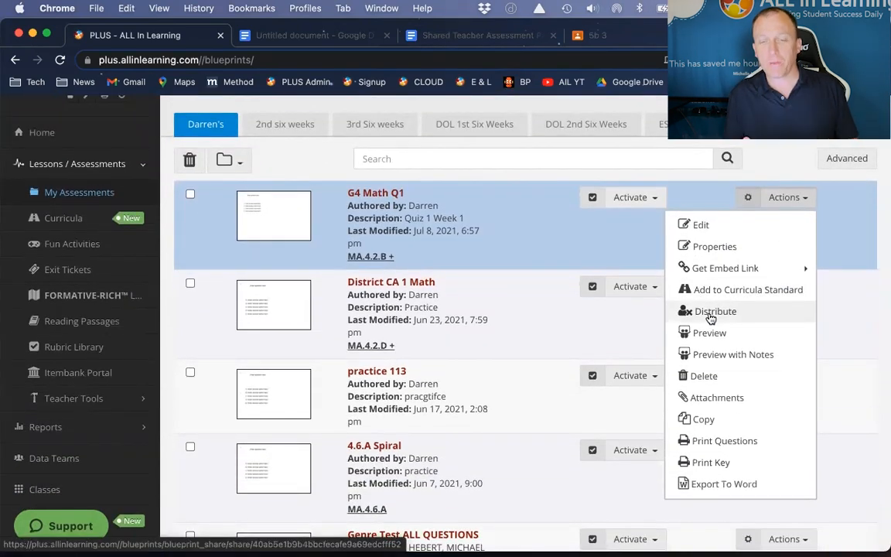
left_click(710, 317)
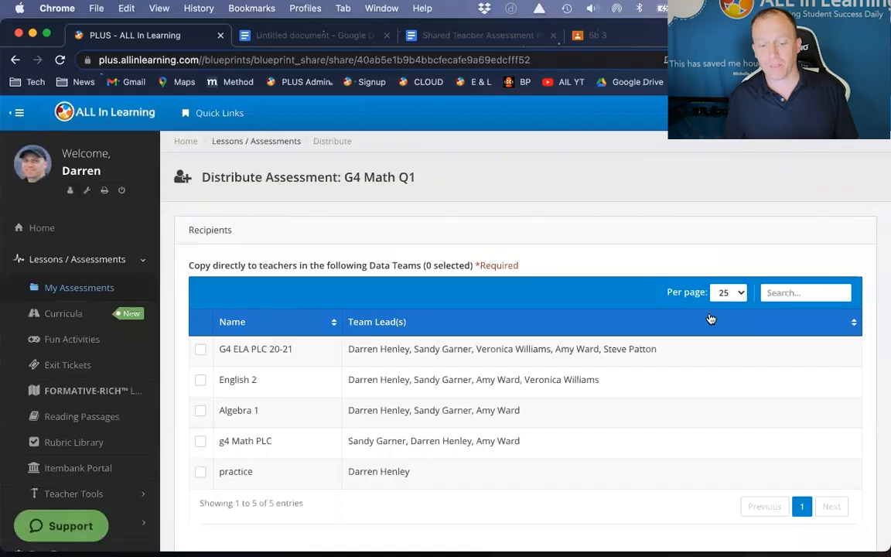
left_click(200, 350)
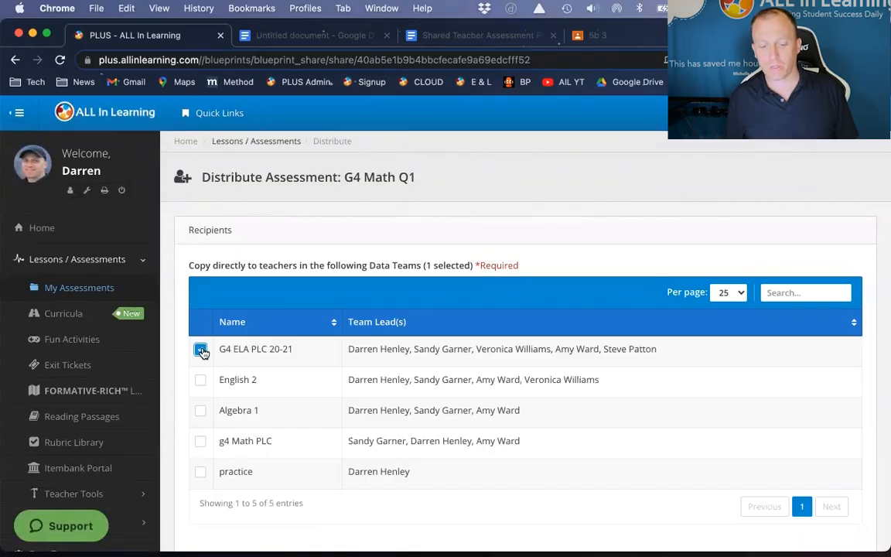
scroll(371, 376, "down", 5)
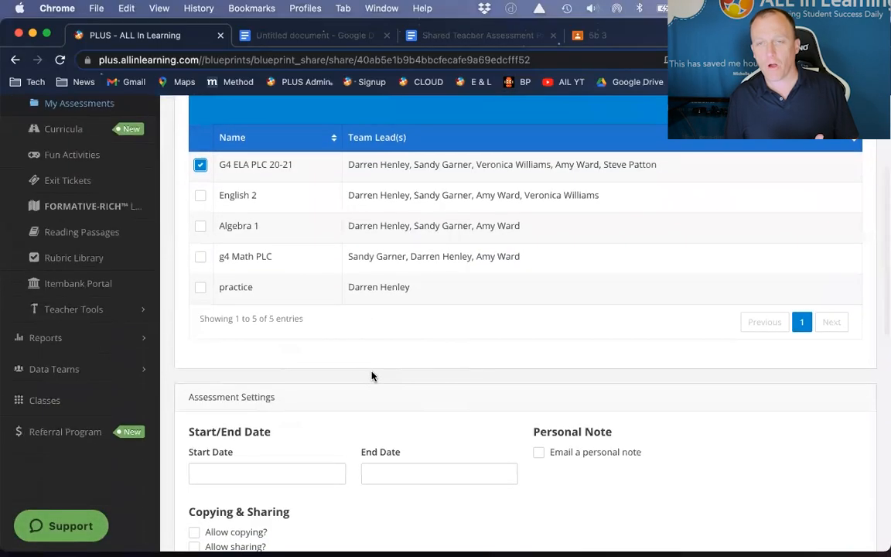
scroll(372, 376, "up", 1)
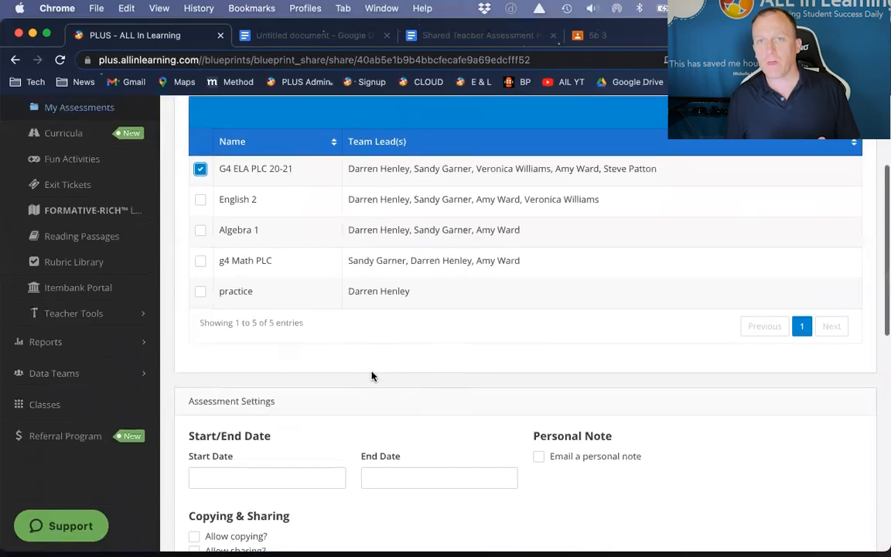
scroll(372, 376, "up", 5)
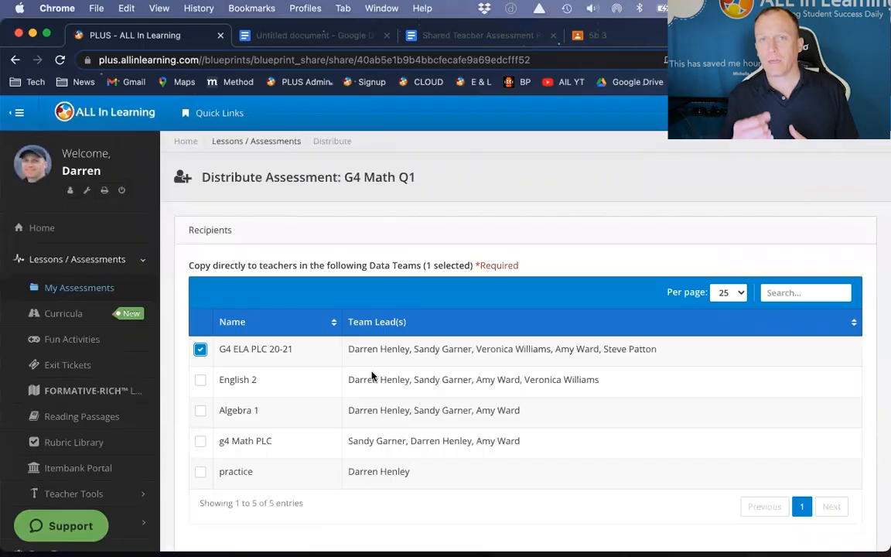
scroll(371, 376, "down", 15)
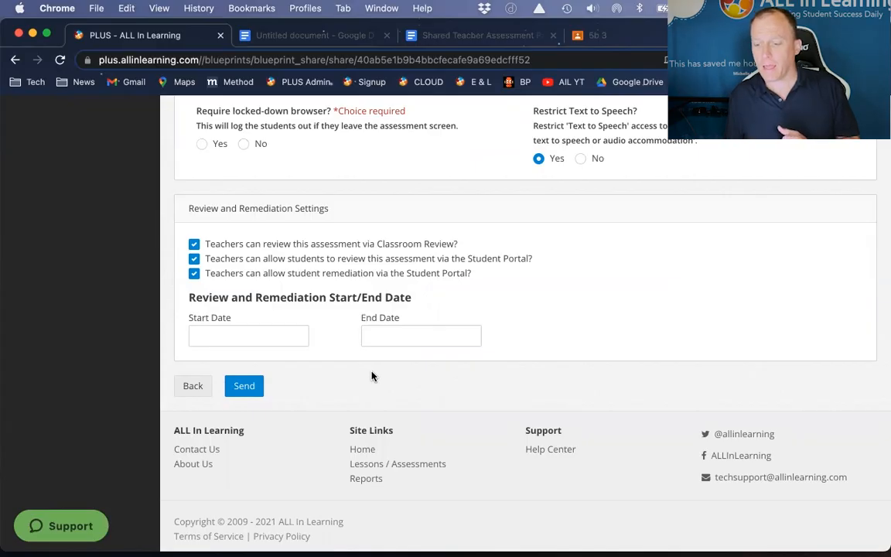
scroll(309, 325, "up", 10)
left_click(90, 289)
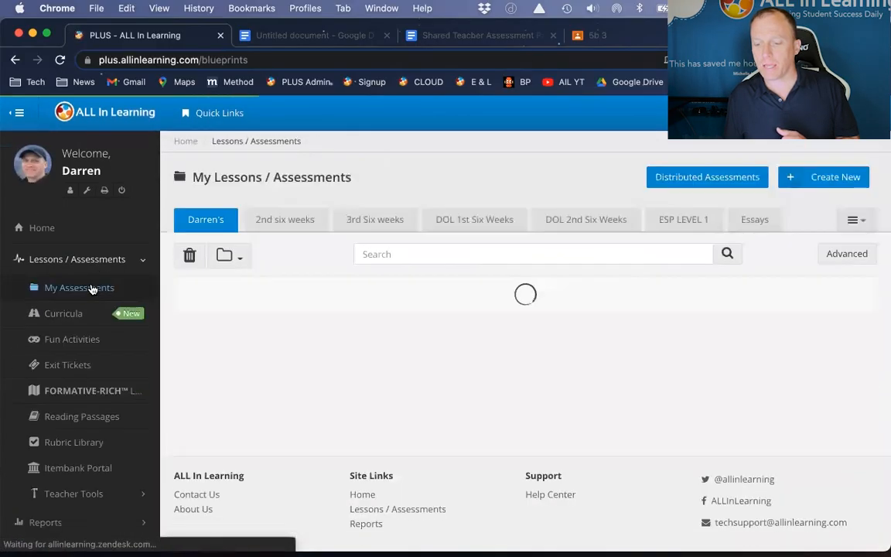
- Copy the embed link for sharing the G4 Math Q1 assessment with teachers
scroll(796, 256, "down", 3)
left_click(789, 175)
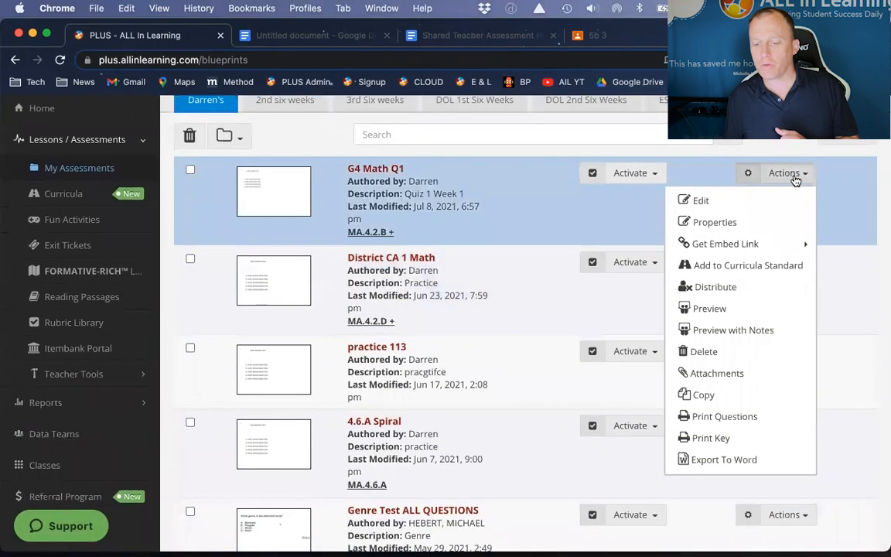
mouse_move(774, 250)
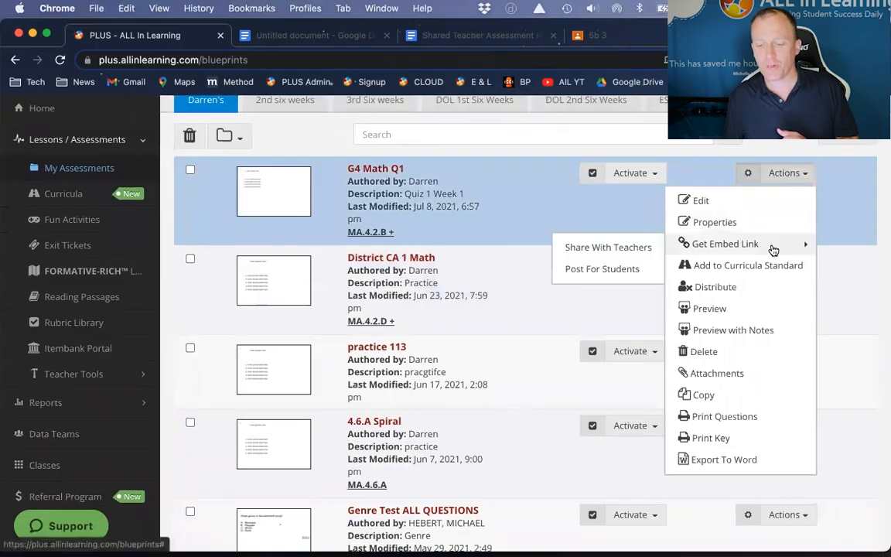
left_click(606, 249)
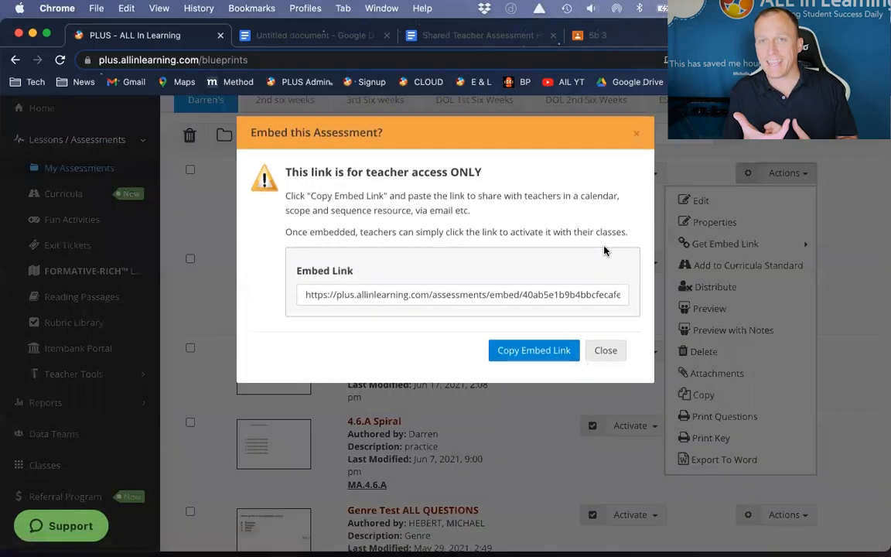
left_click(534, 350)
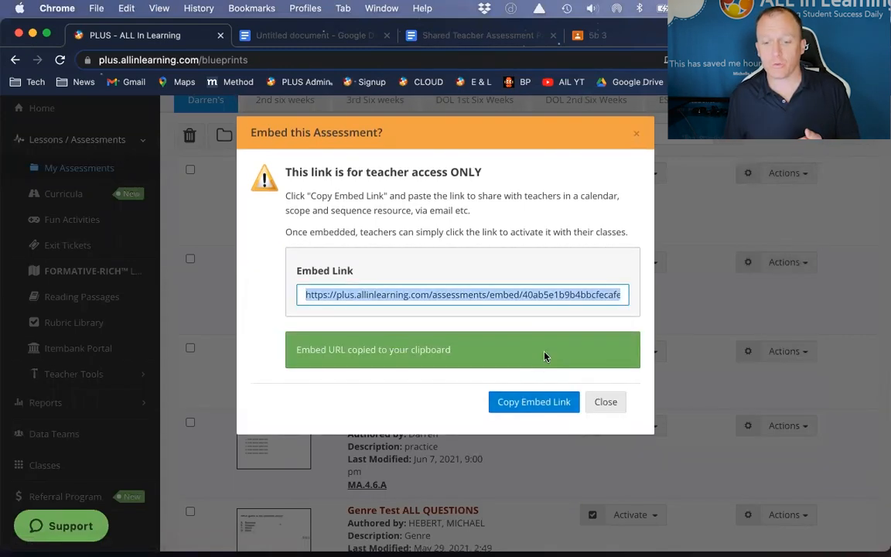
left_click(606, 401)
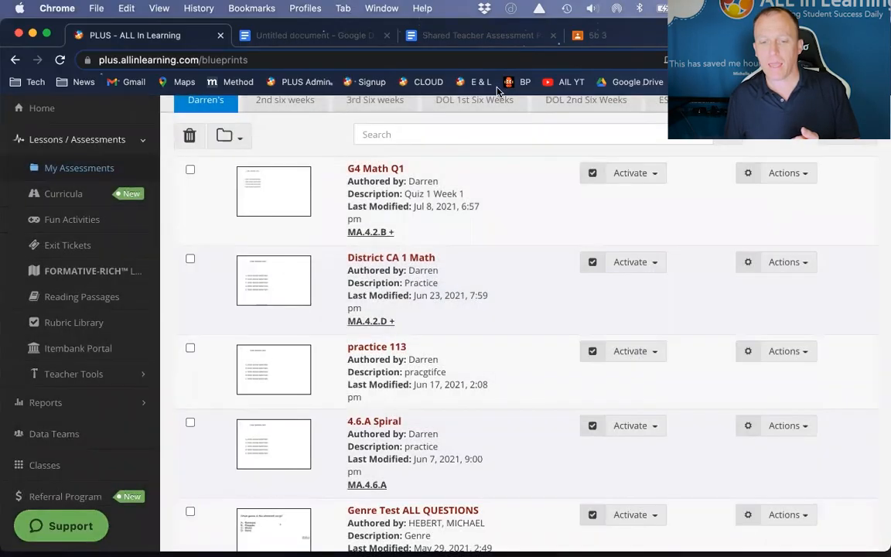
- Switch to the Google Docs document Shared Teacher Assessment Page G4 Math and add the line "Week 1 Quiz 1" with the copied embed link below it
left_click(466, 35)
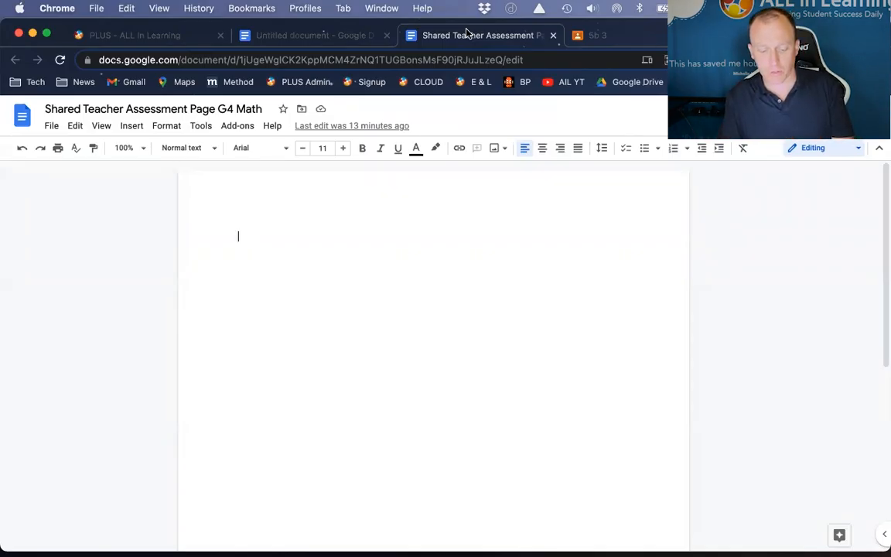
type("Week 1 Quiz 1")
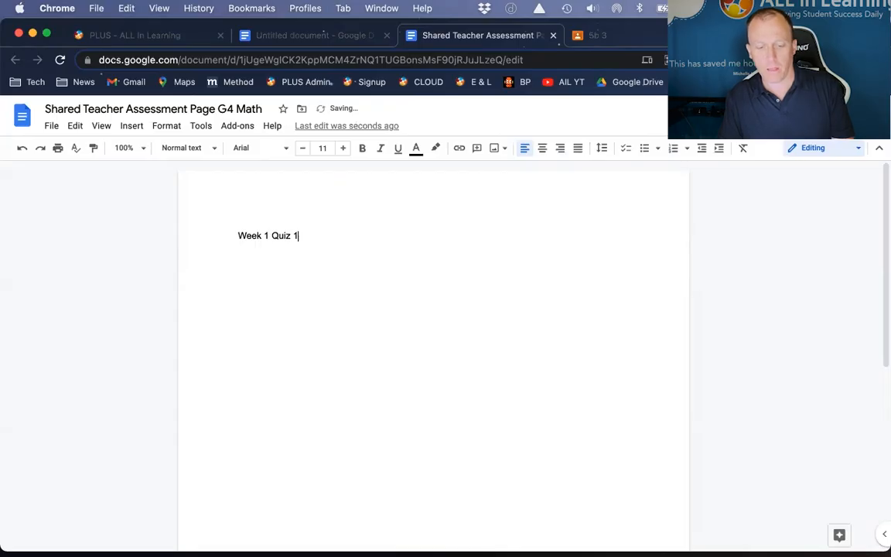
key("Return")
key("super+v")
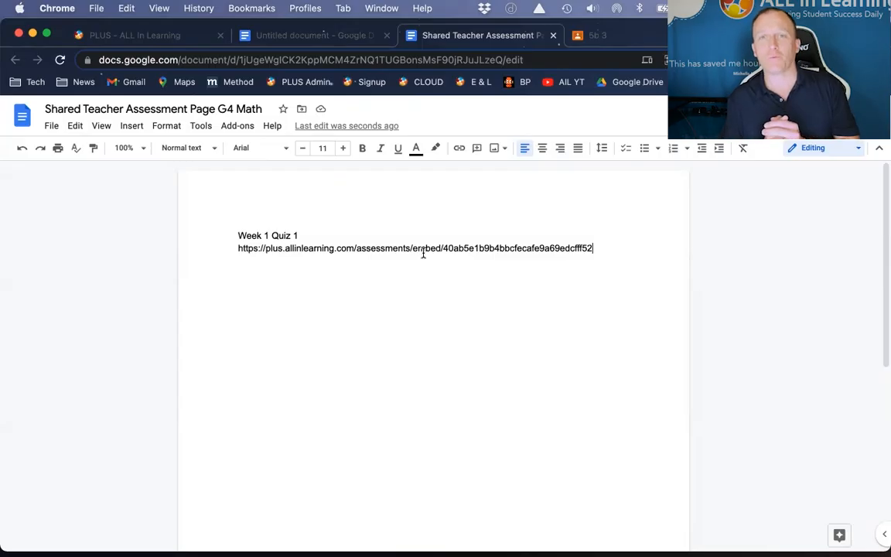
- Switch back to ALL In Learning and examine the options for creating a new assessment, including the form for an assessment key with PDF
key("super+1")
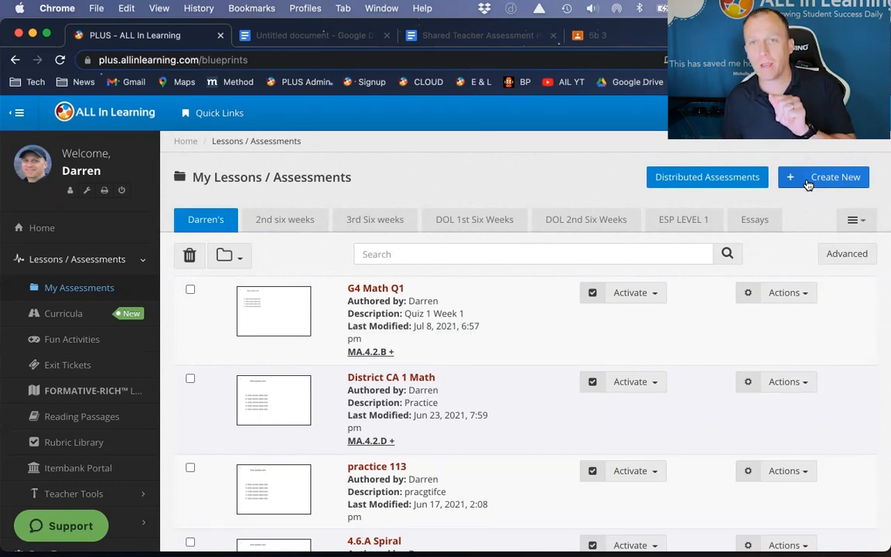
left_click(807, 183)
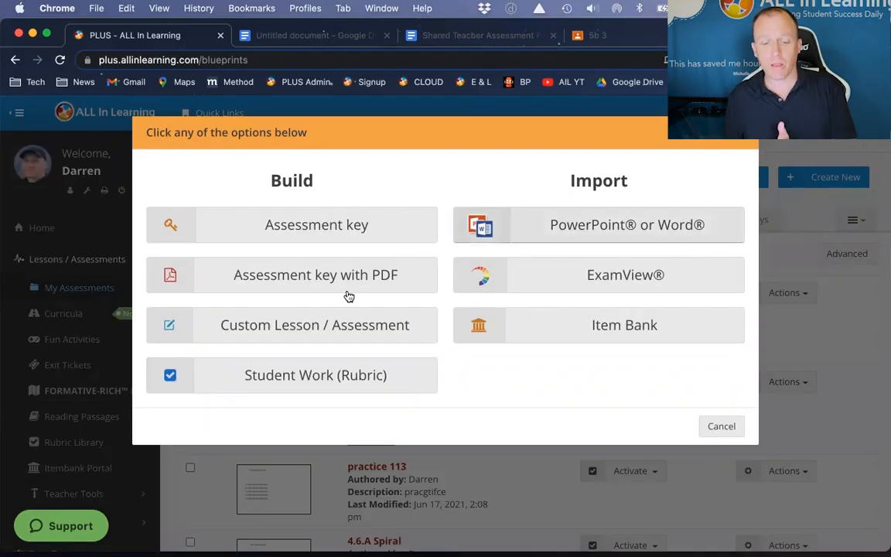
left_click(308, 279)
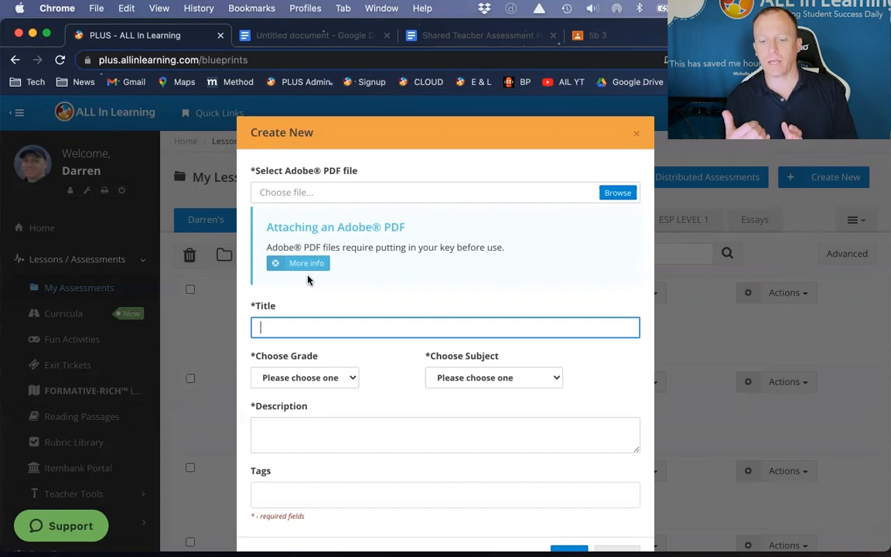
left_click(581, 101)
left_click(848, 179)
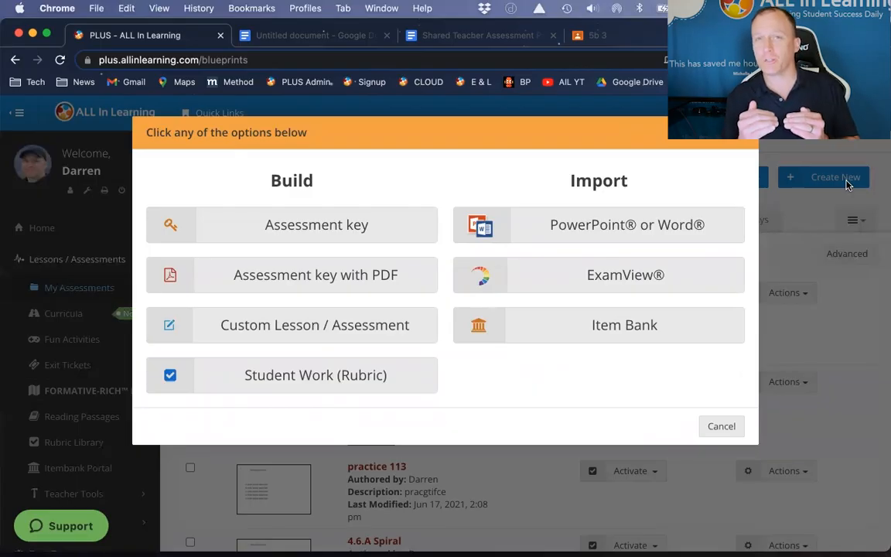
left_click(744, 138)
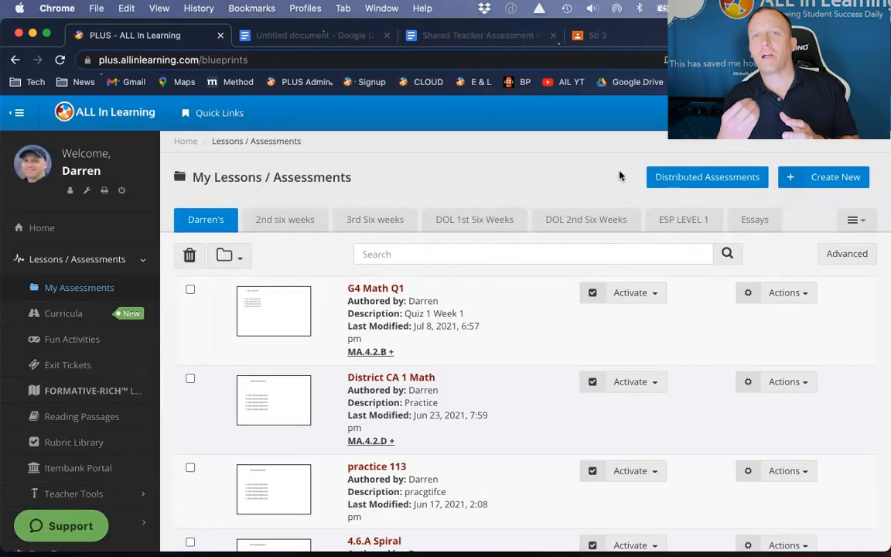
- In the key of the 4.6.A Spiral session report, set question 1's correct answer to B, omit question 6, and save
left_click(63, 320)
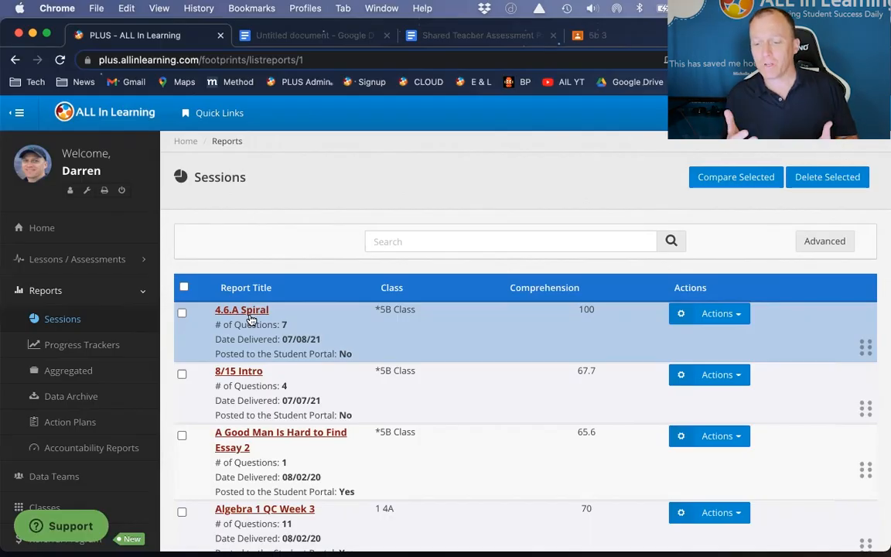
left_click(719, 314)
scroll(721, 315, "down", 5)
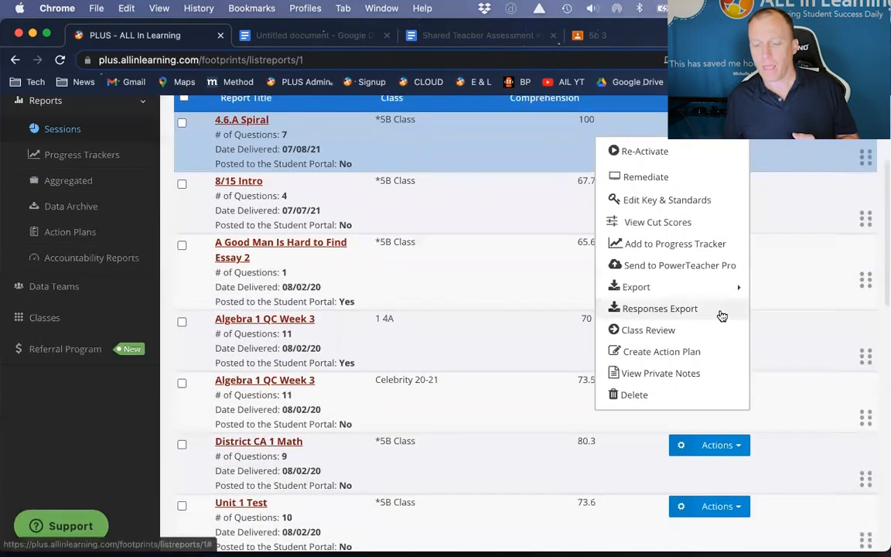
left_click(687, 203)
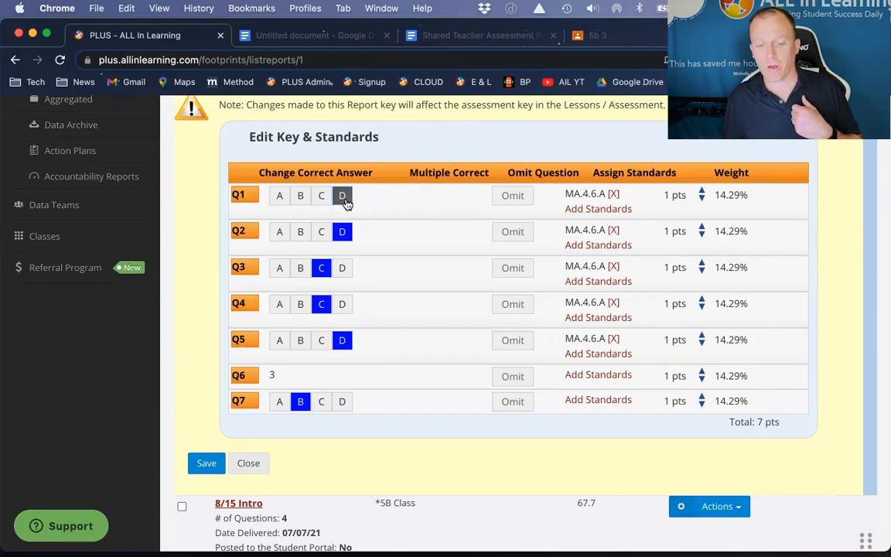
left_click(299, 197)
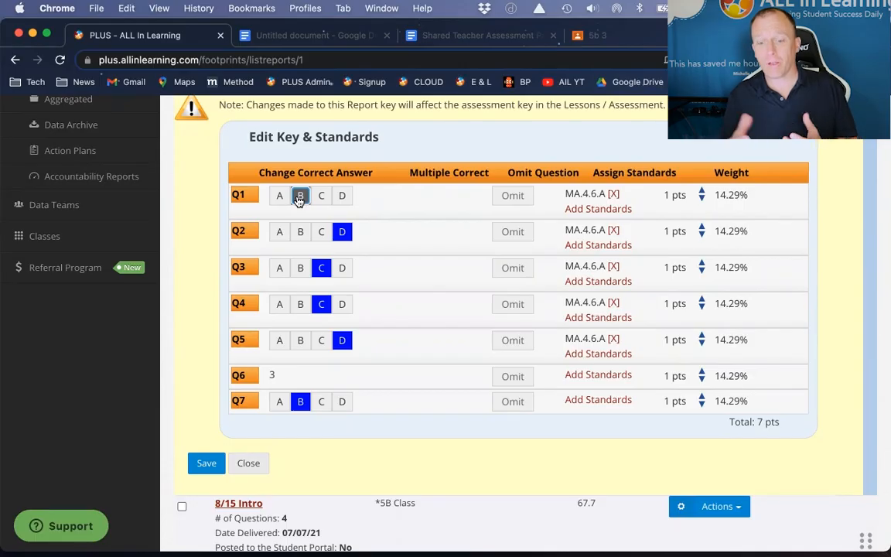
left_click(520, 378)
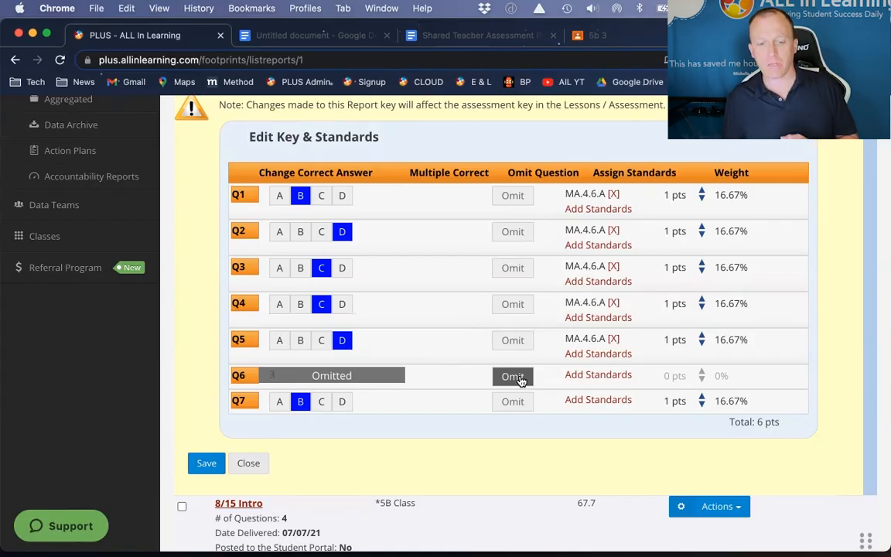
left_click(216, 464)
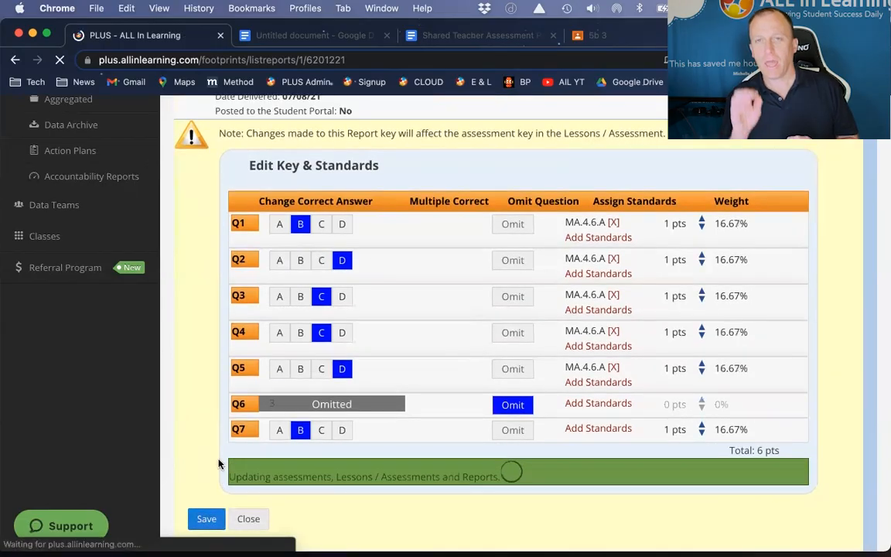